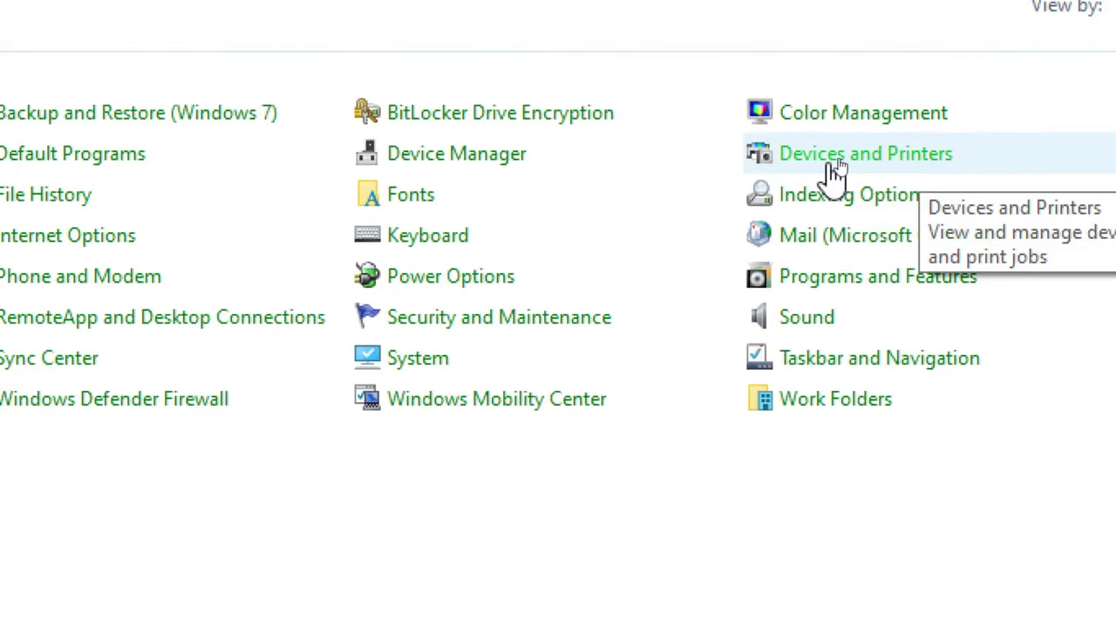
Open Devices and Printers on the host computer and examine its installed printers.
click(868, 157)
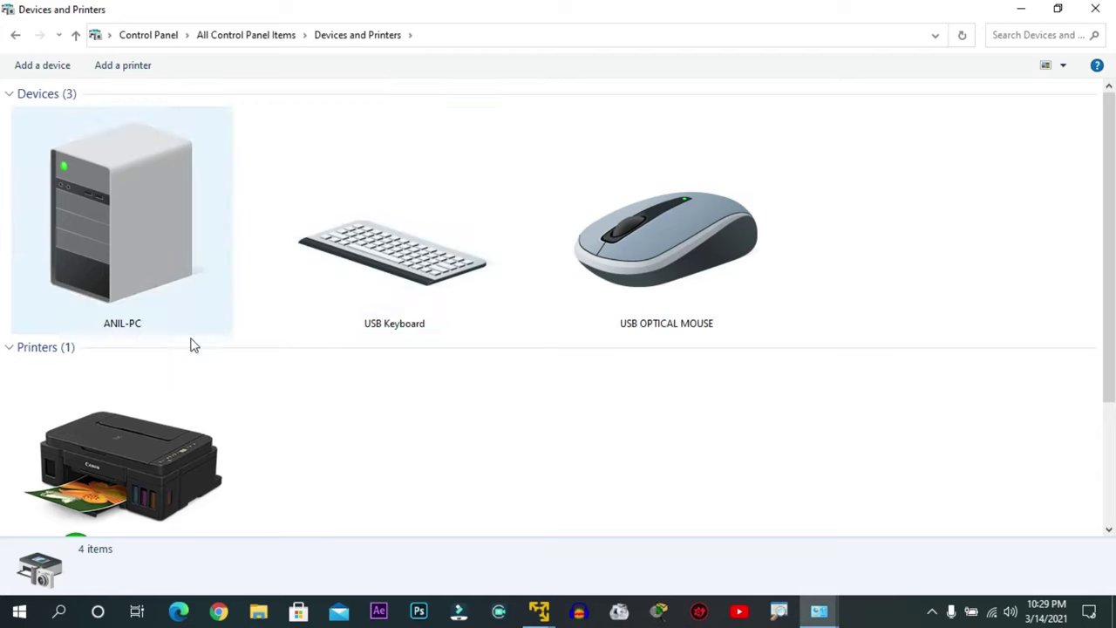
scroll(103, 506, down, 1)
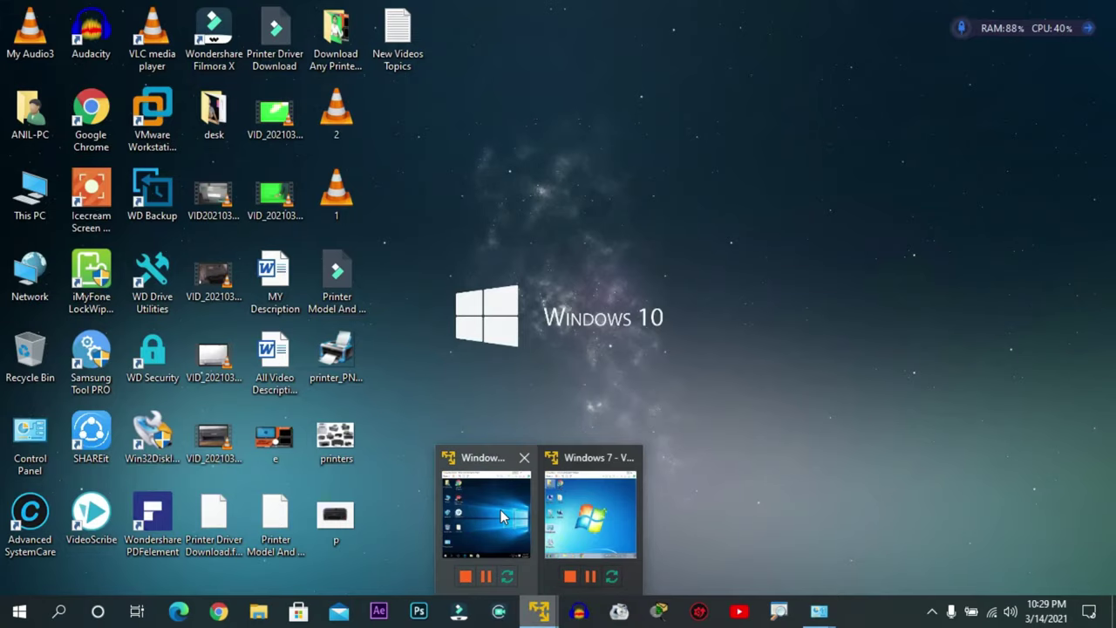
Bring up the Windows 10 x64 and Windows 7 virtual machine windows side by side.
click(501, 509)
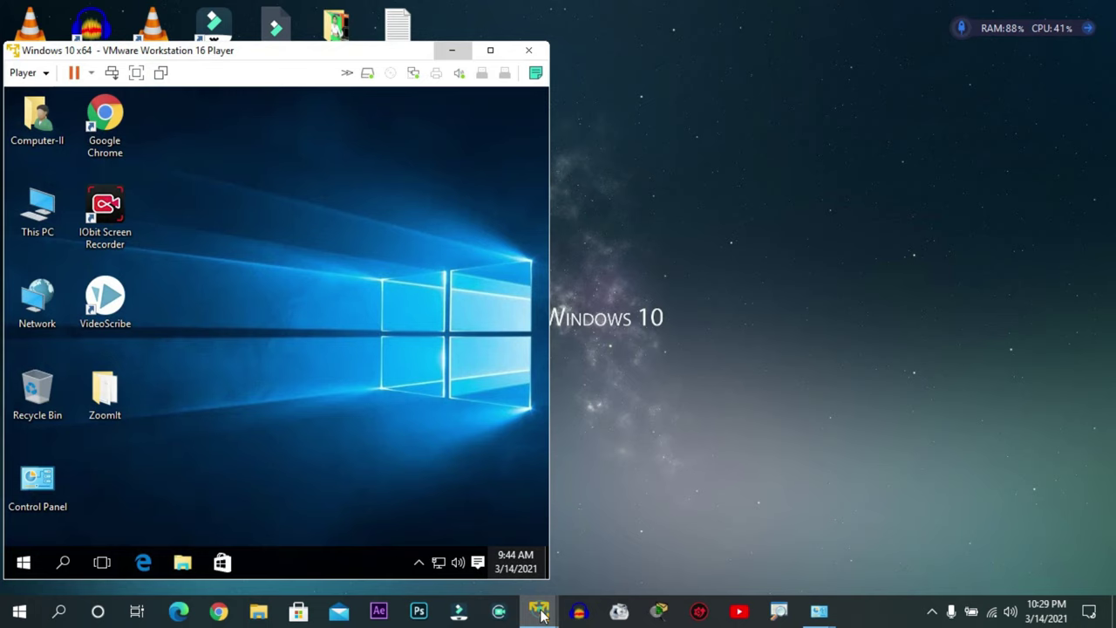
mouse_move(539, 611)
click(608, 520)
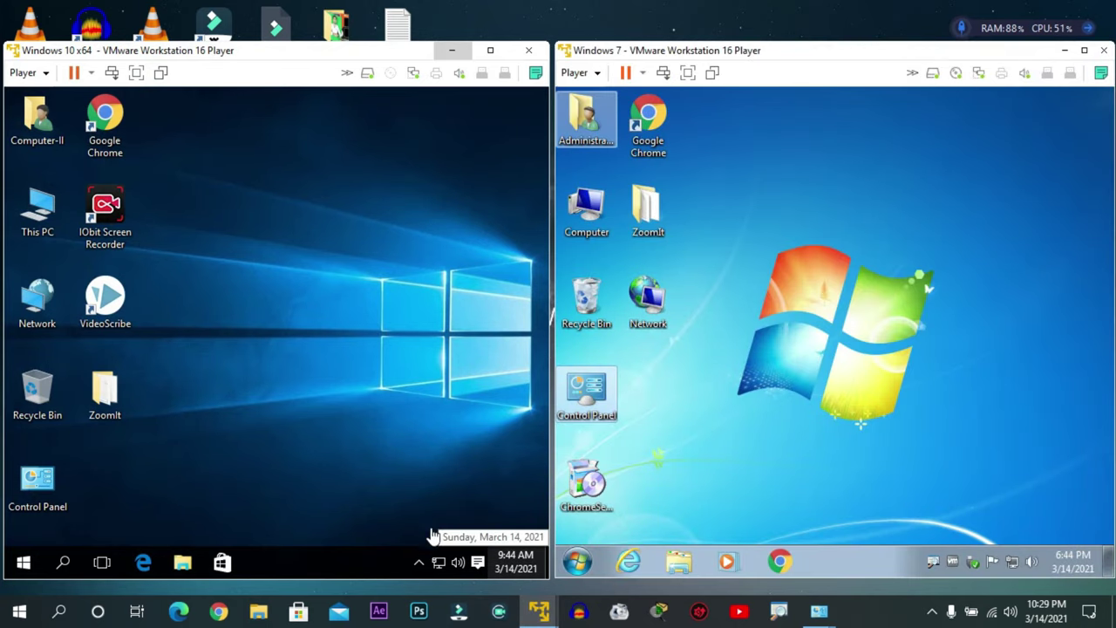
Check Devices and Printers for installed printers in both the Windows 10 and Windows 7 virtual machines.
double_click(37, 478)
click(259, 300)
double_click(586, 393)
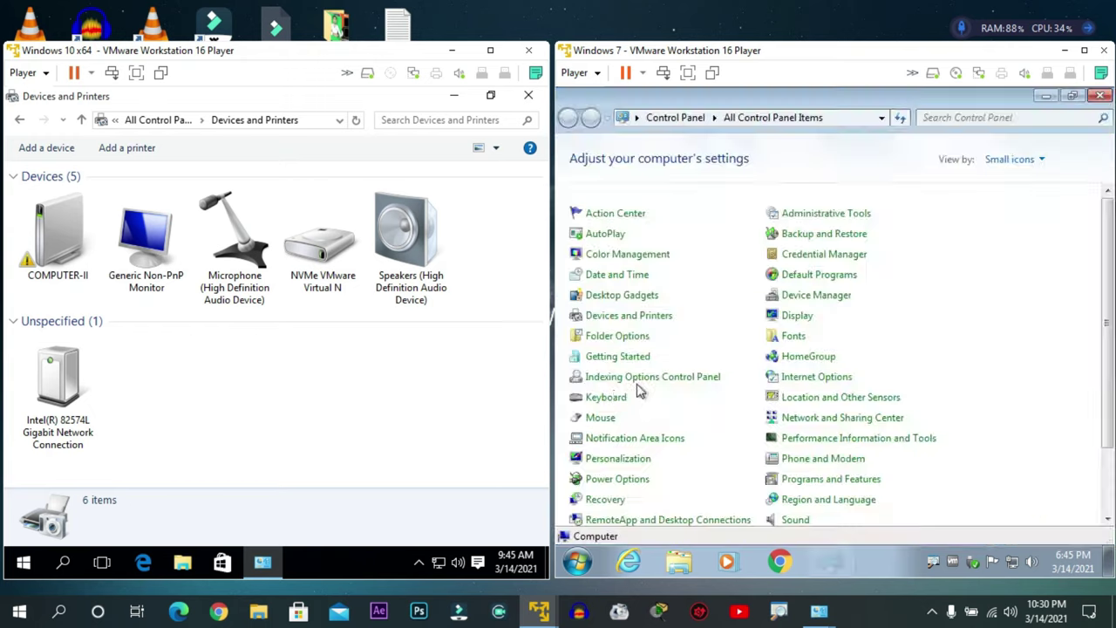
click(710, 332)
drag(349, 96, 307, 131)
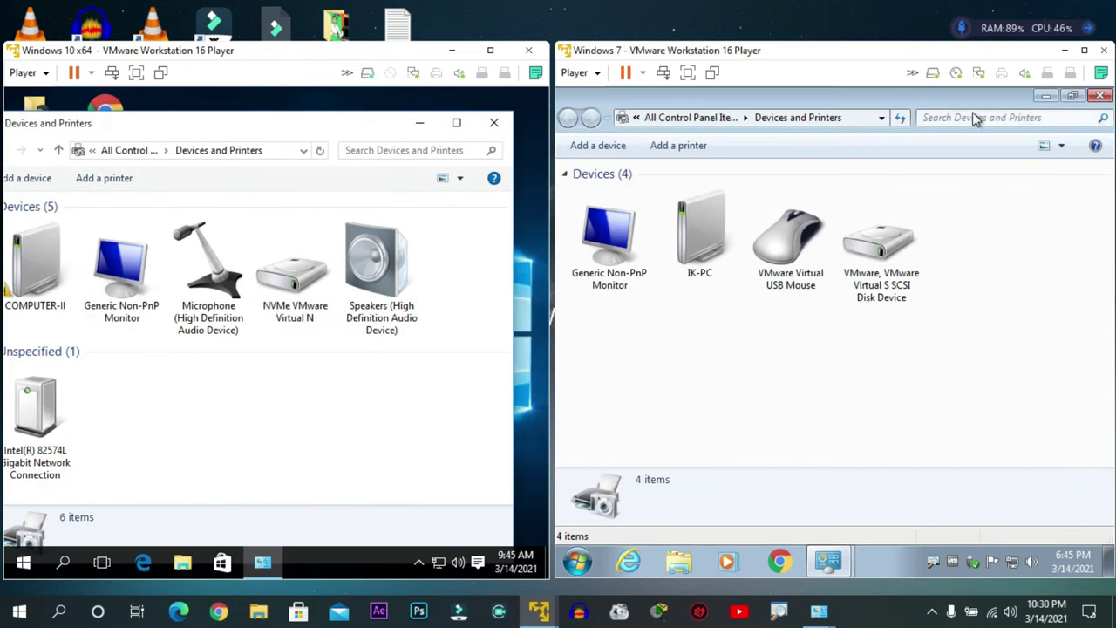
drag(977, 98, 986, 146)
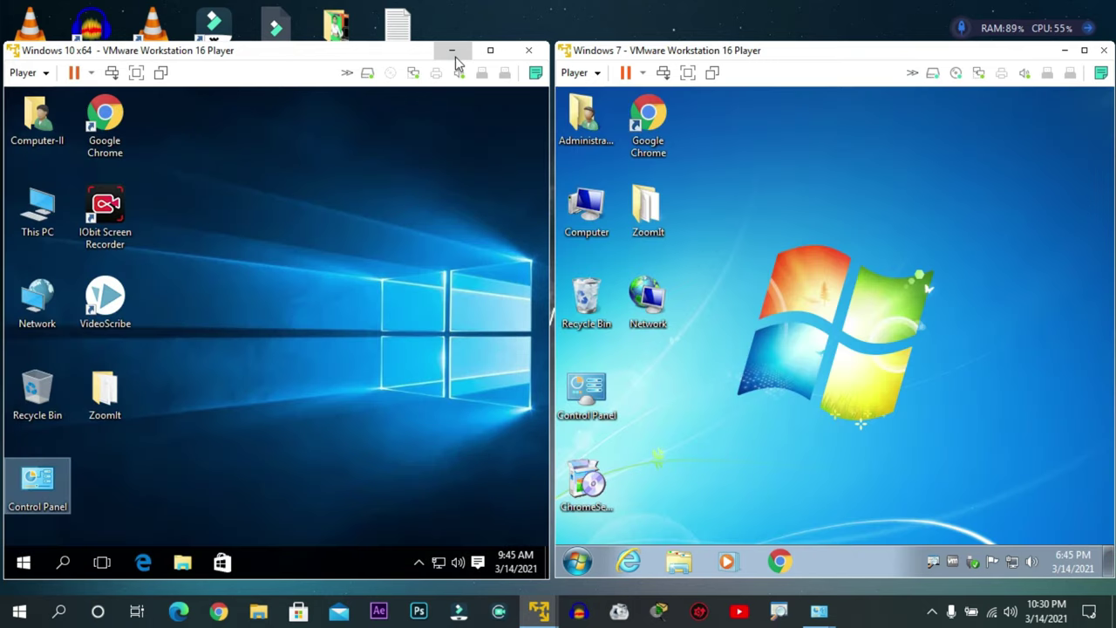
Minimize both virtual machine windows to return to the host computer's desktop.
click(452, 51)
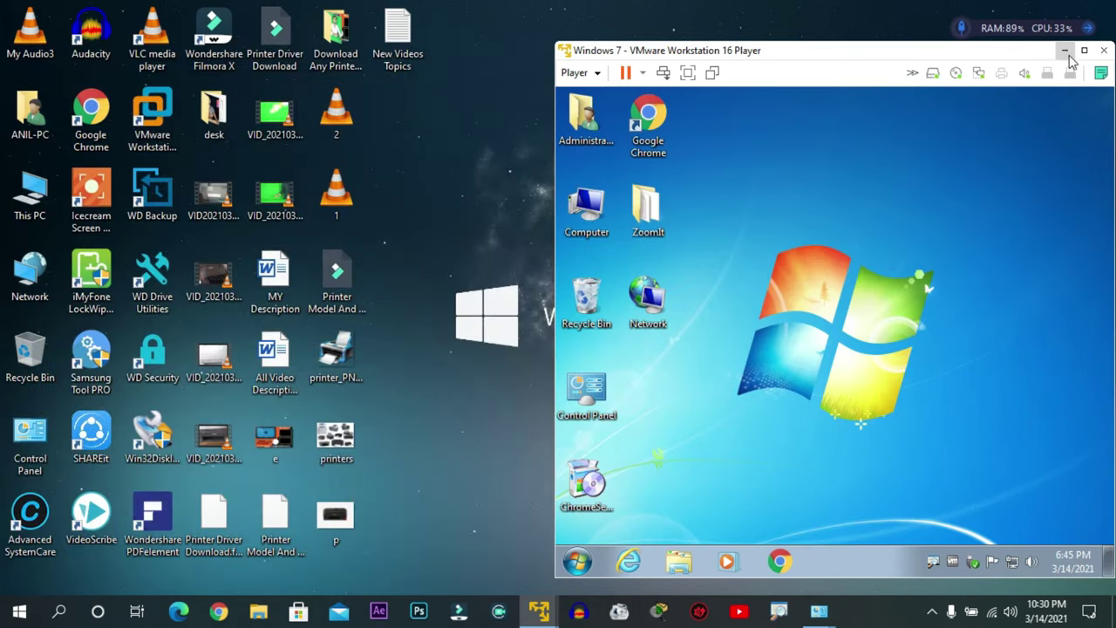
click(1066, 51)
right_click(443, 148)
click(510, 199)
right_click(458, 176)
click(506, 226)
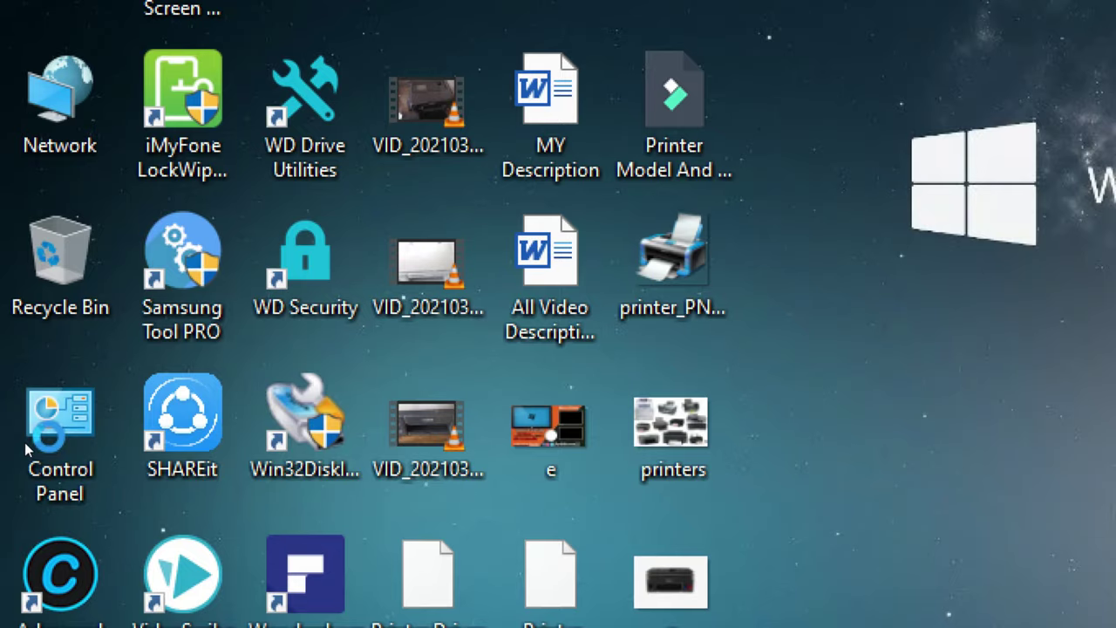
Open the host computer's advanced sharing settings through Control Panel and the Network and Sharing Center.
double_click(29, 433)
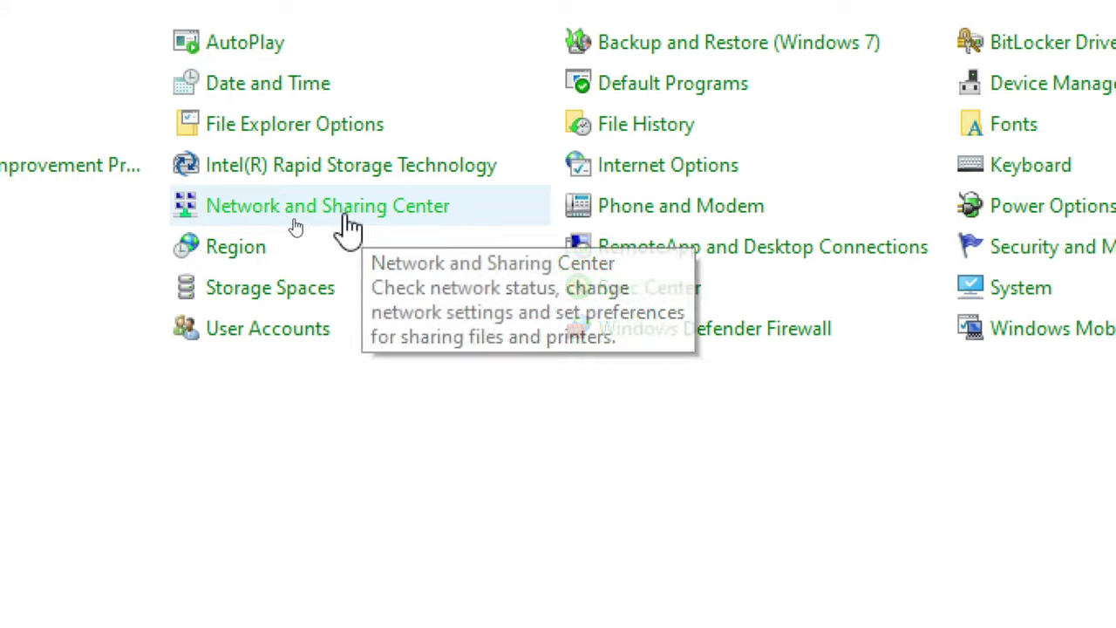
click(321, 217)
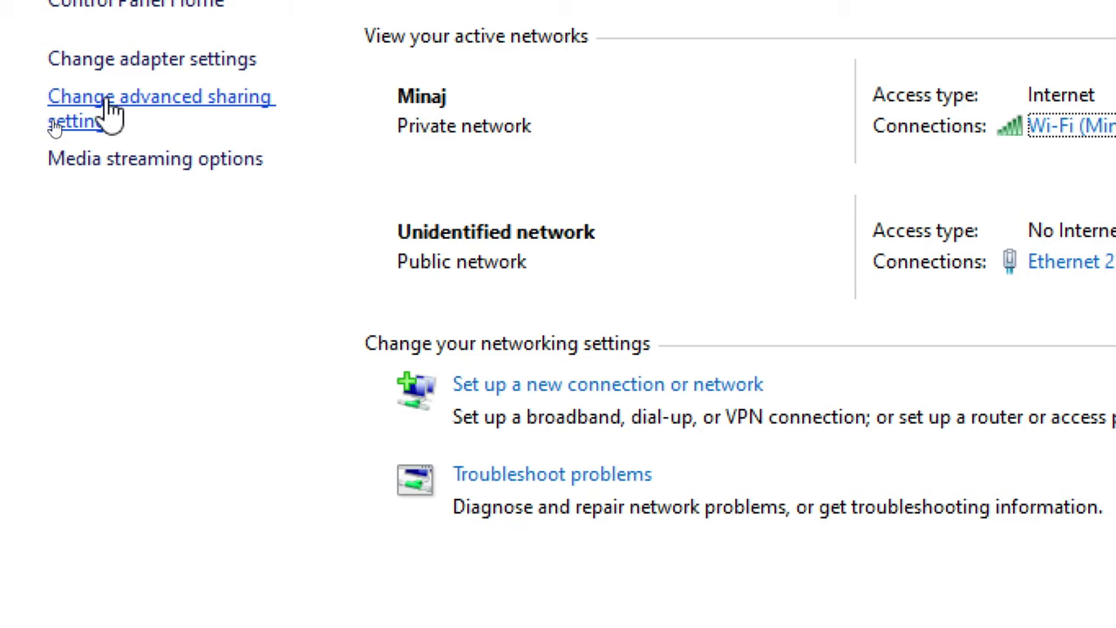
click(111, 113)
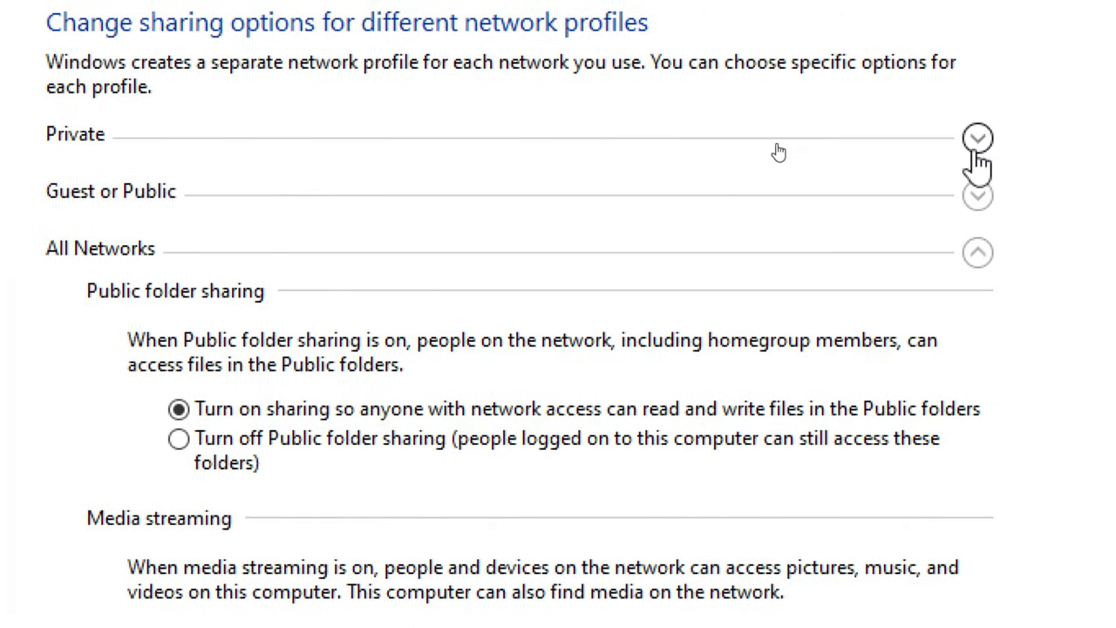
Review the Private and Guest or Public sharing profiles, and turn off password protected sharing for All Networks.
click(978, 142)
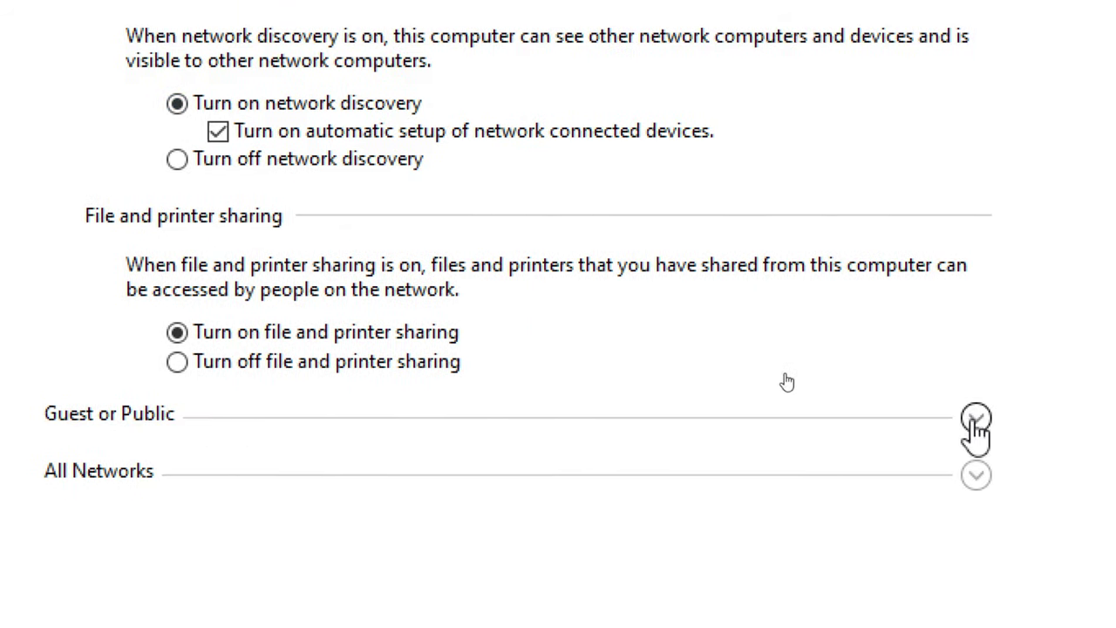
click(975, 420)
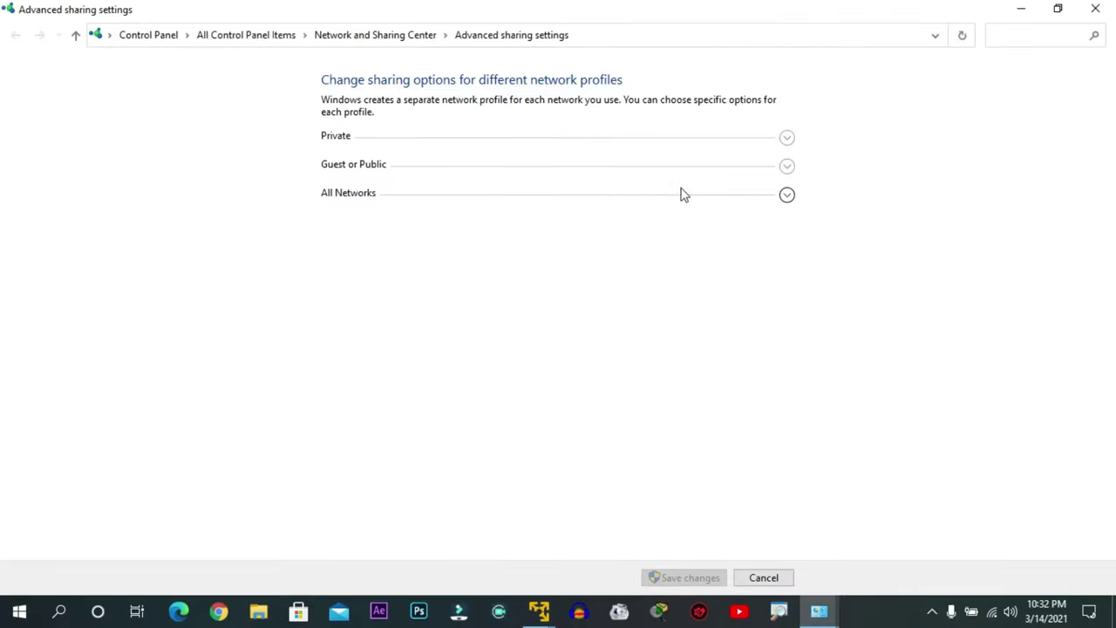
click(684, 194)
click(375, 223)
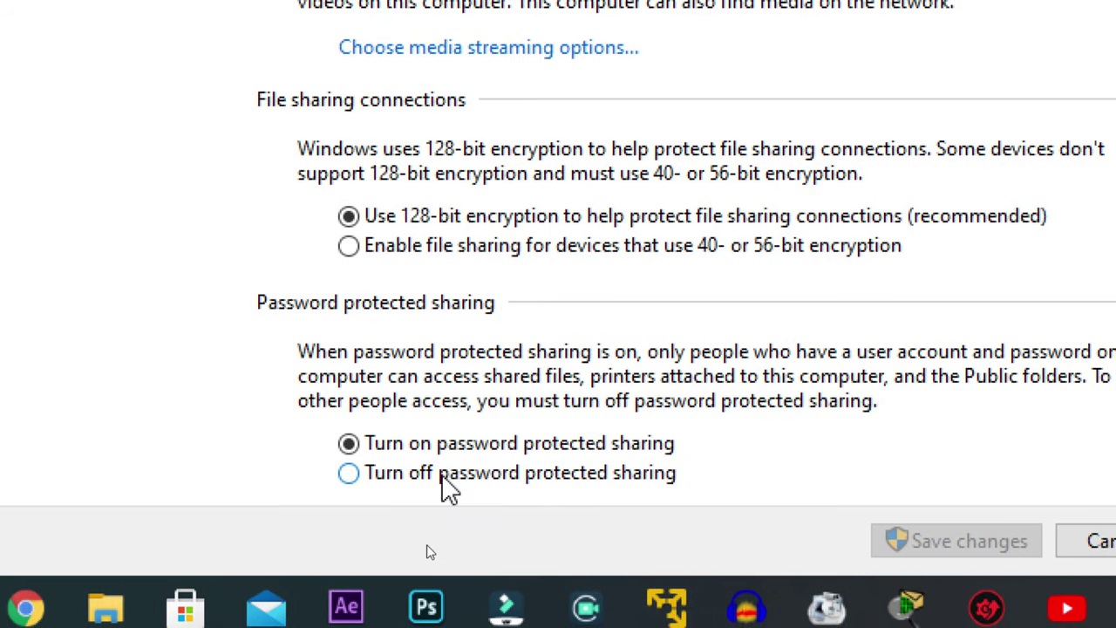
click(442, 477)
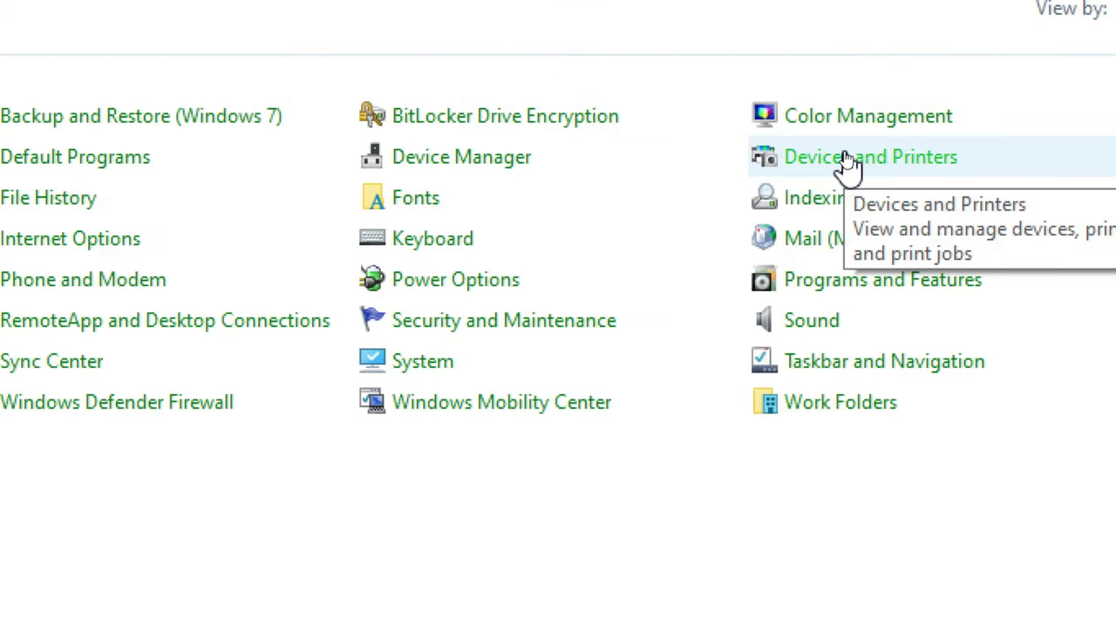
Open the printer properties of the host computer's Canon G2010 series printer from Devices and Printers.
click(851, 166)
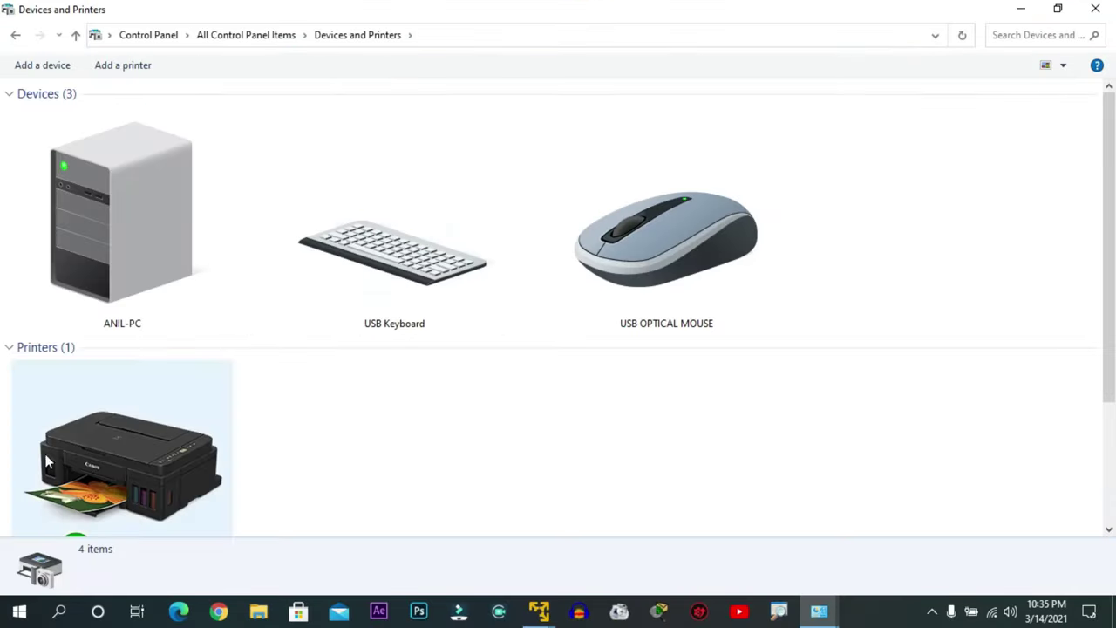
scroll(76, 501, down, 1)
click(131, 428)
right_click(145, 413)
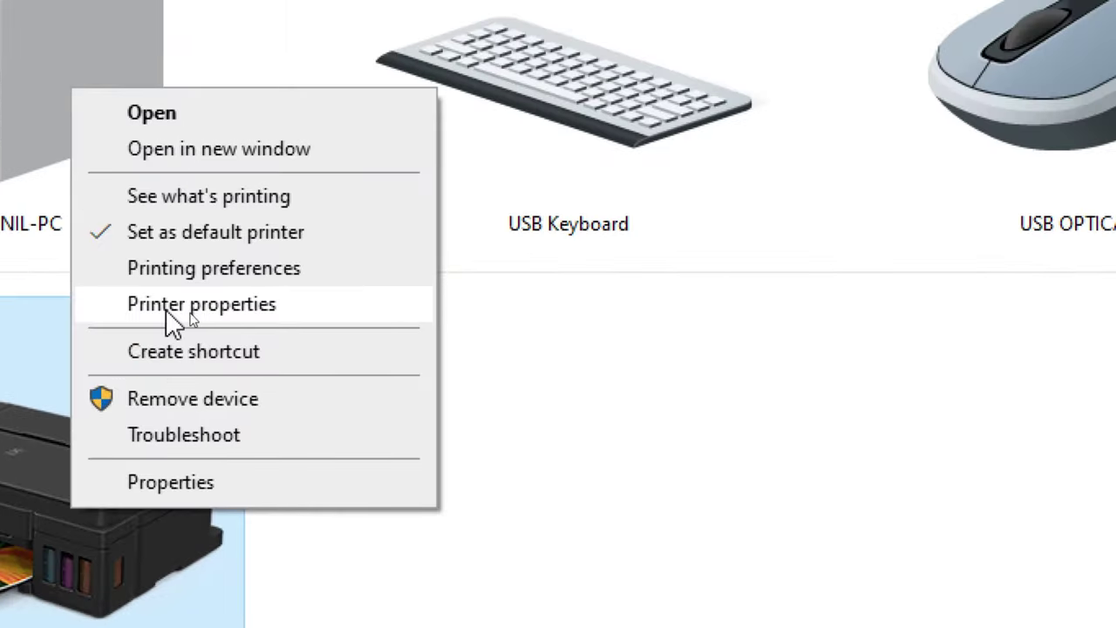
click(221, 311)
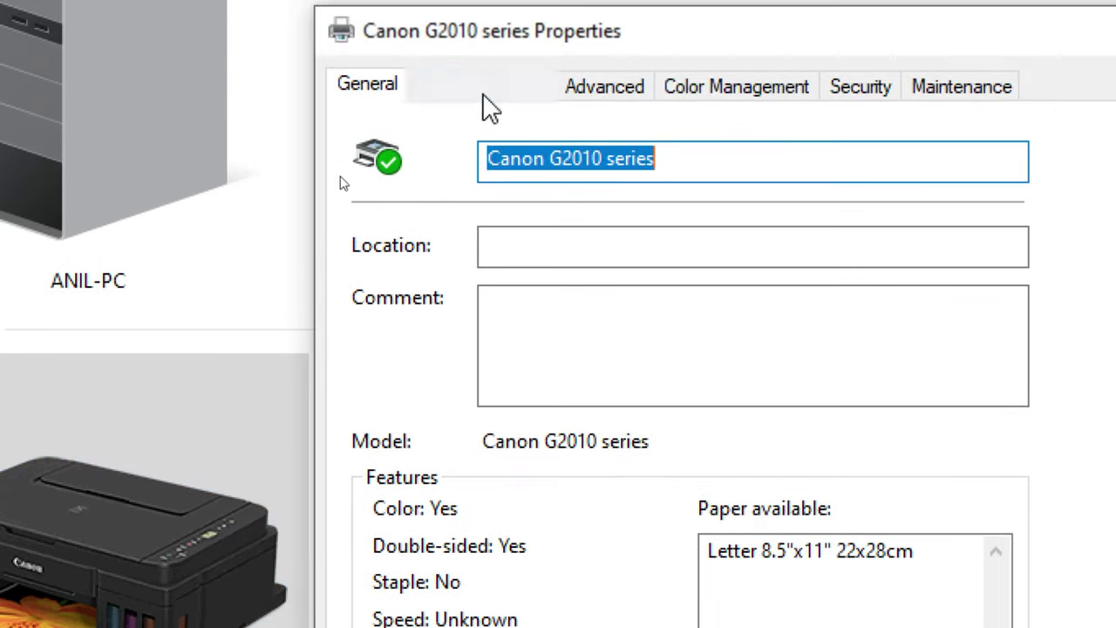
Share the printer on the network under the share name Canon G2010 series and apply the change.
click(460, 94)
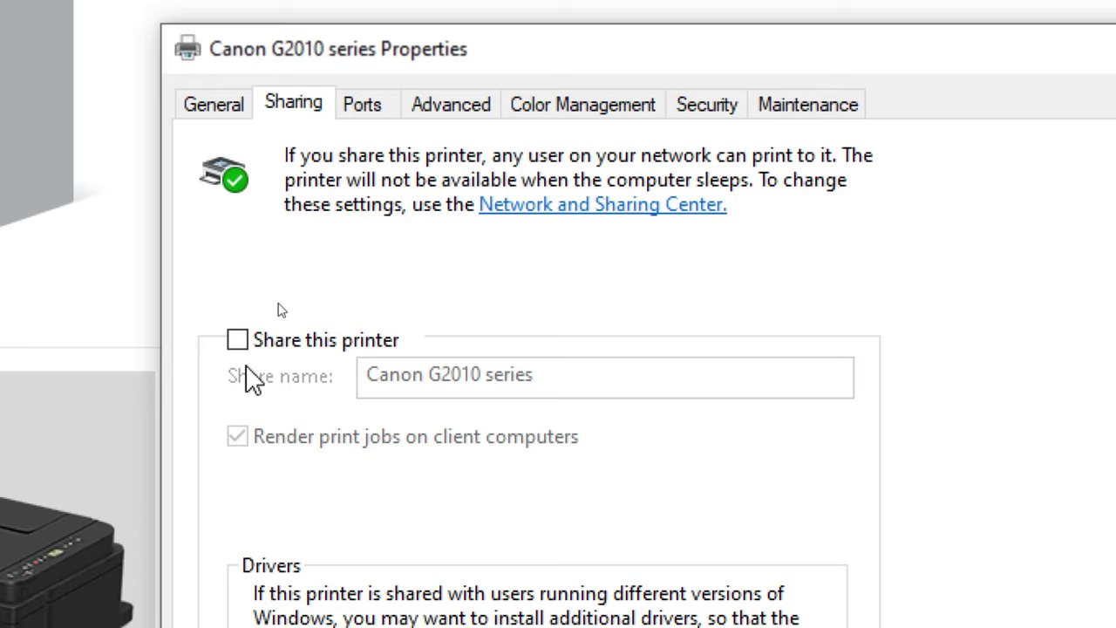
click(239, 341)
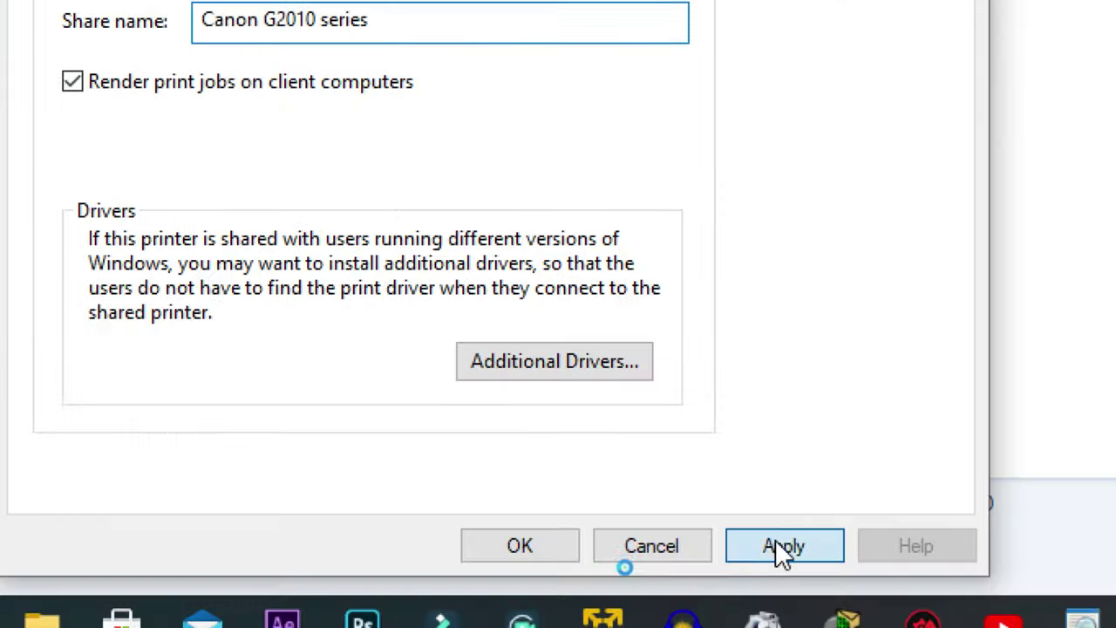
click(780, 548)
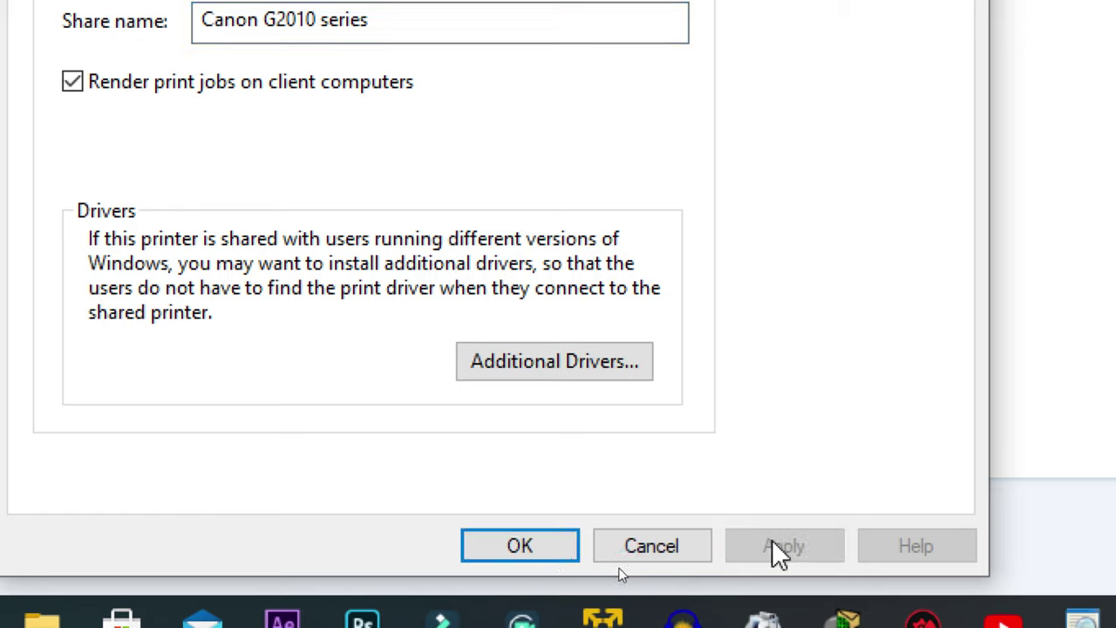
click(516, 551)
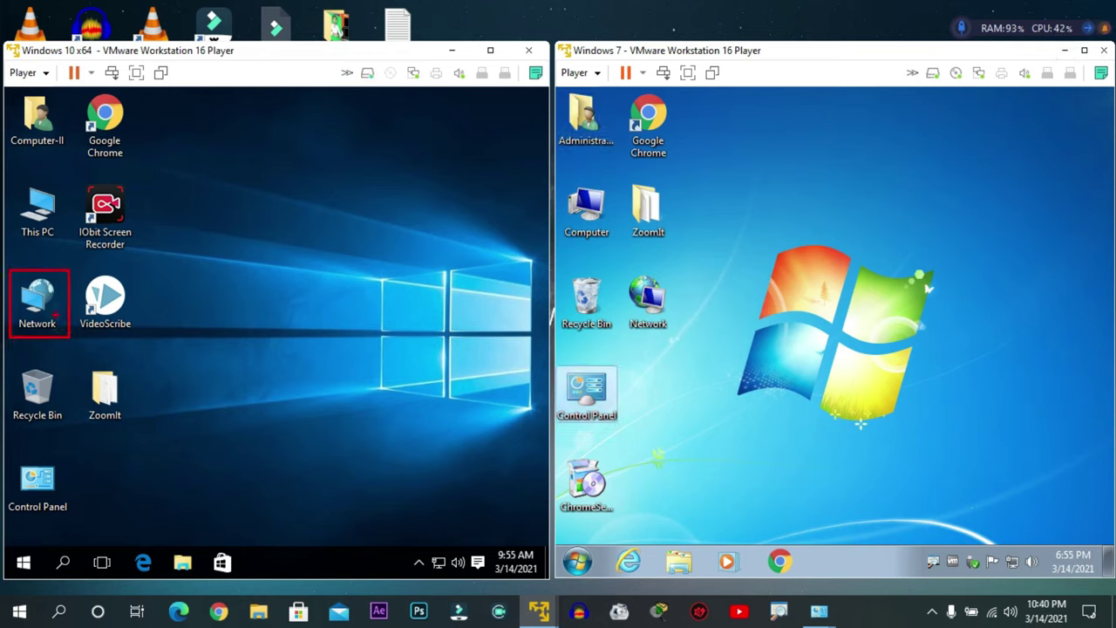
Open the Network location in the Windows 10 virtual machine and point out the host computer in it.
double_click(38, 214)
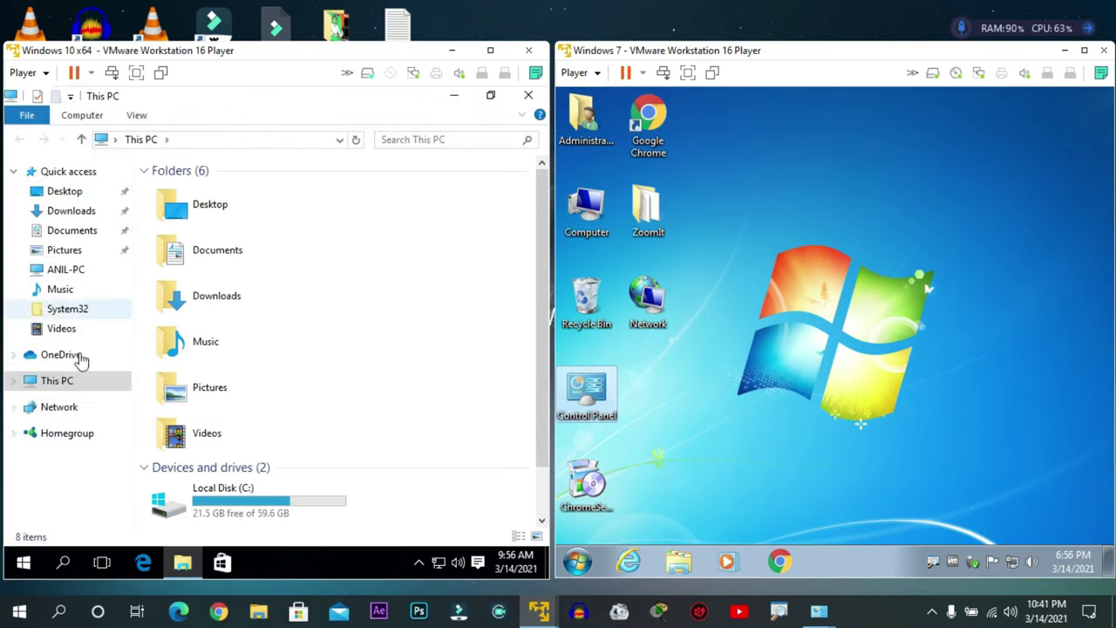
click(39, 412)
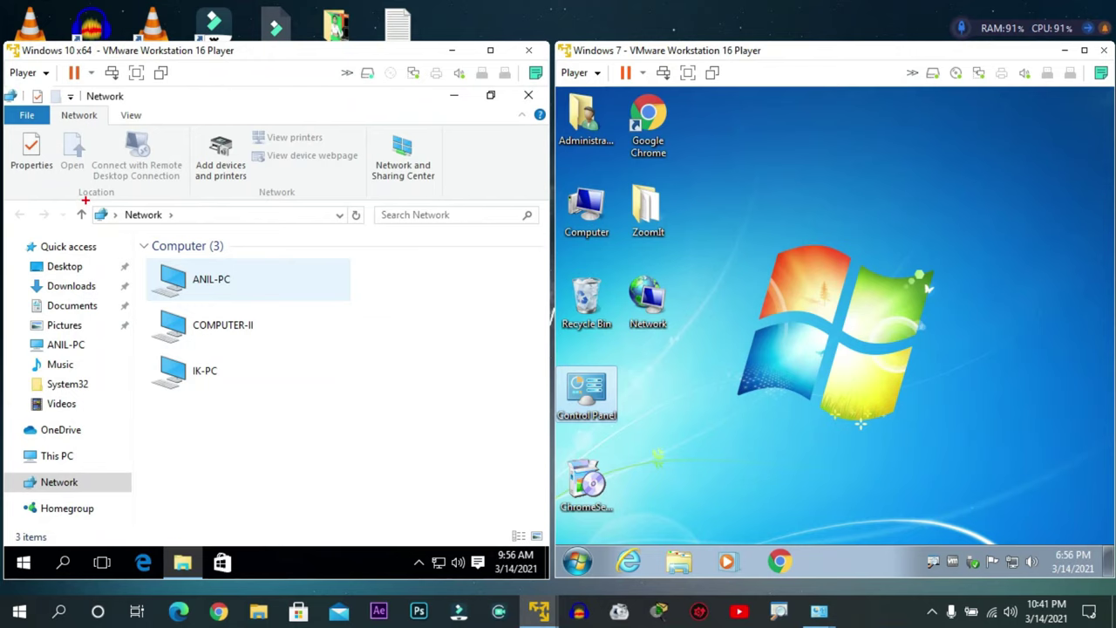
drag(86, 199, 196, 230)
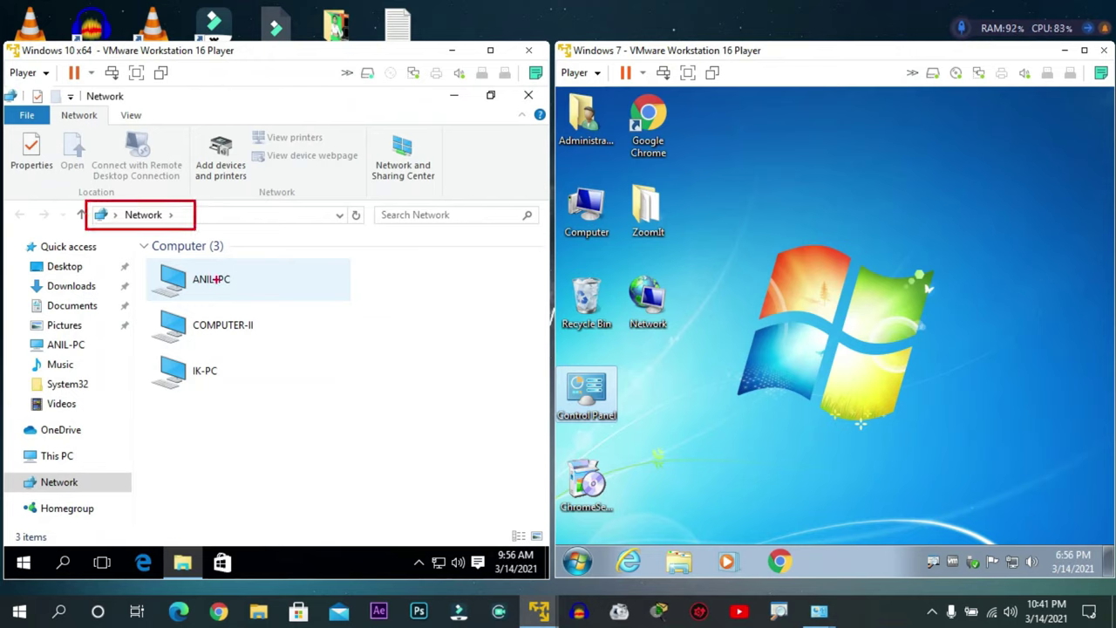
mouse_move(157, 279)
mouse_down()
mouse_move(209, 305)
mouse_move(257, 304)
mouse_up()
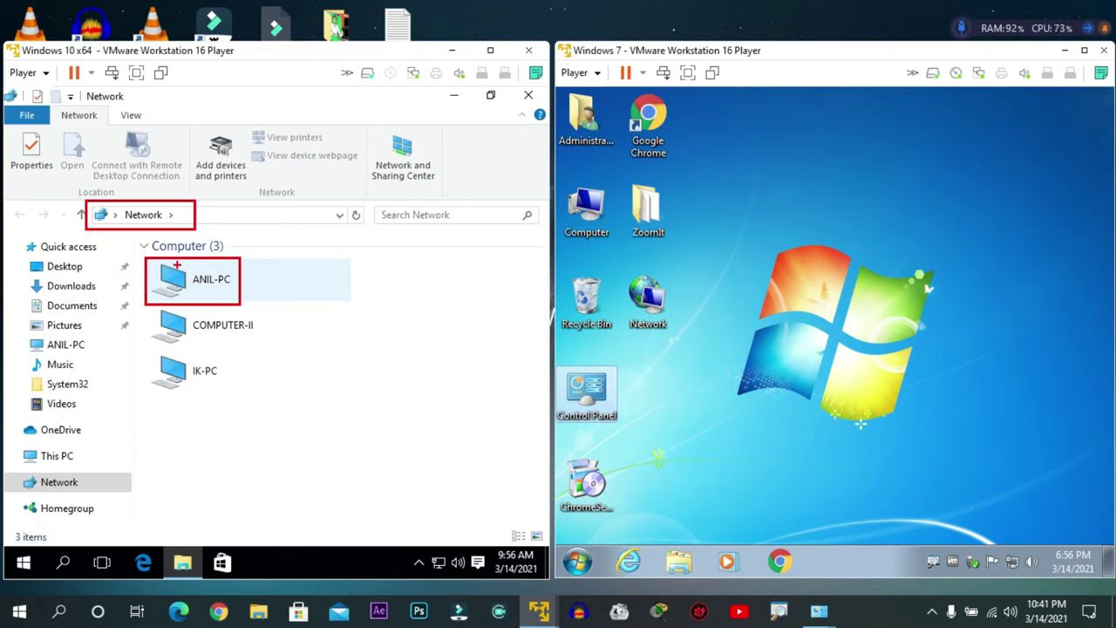
key(Escape)
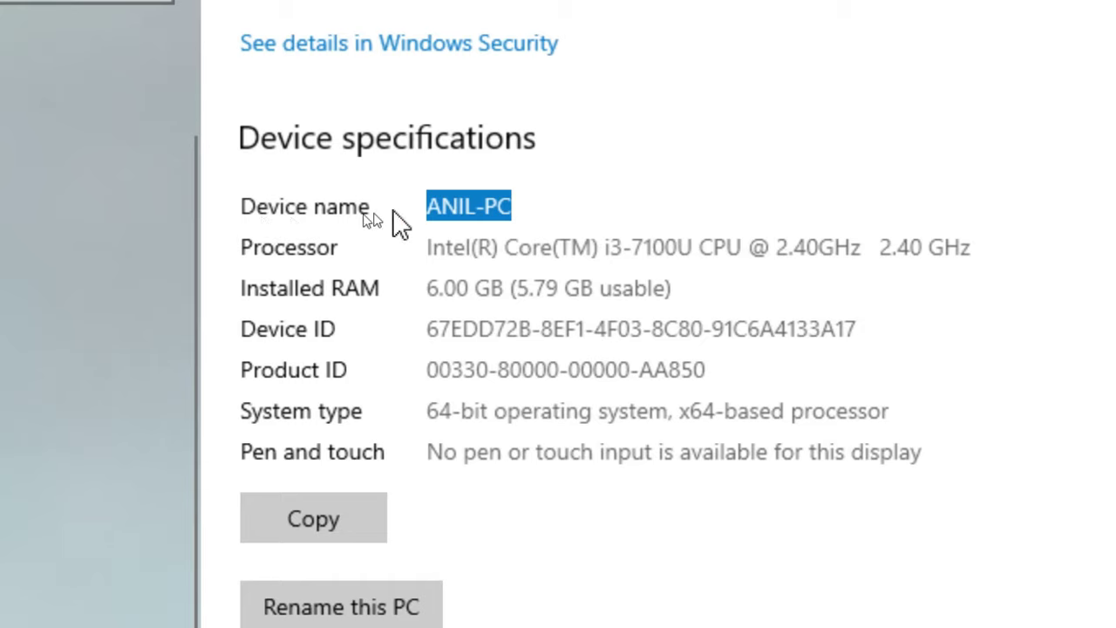
Check the host computer's device name in its Device specifications.
click(519, 207)
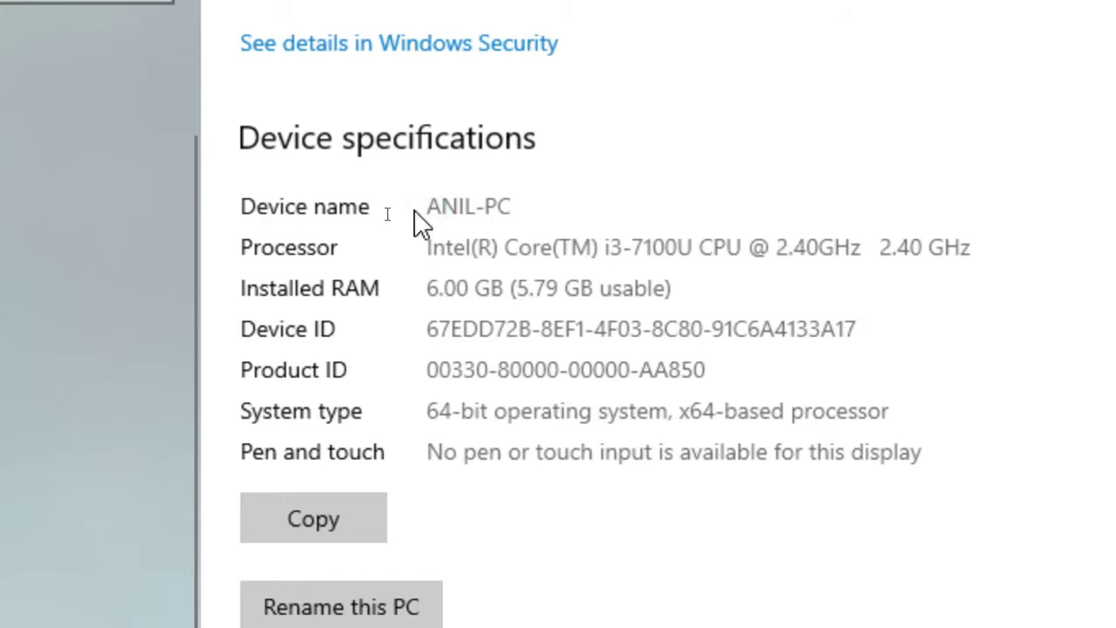
click(418, 214)
drag(540, 204, 352, 203)
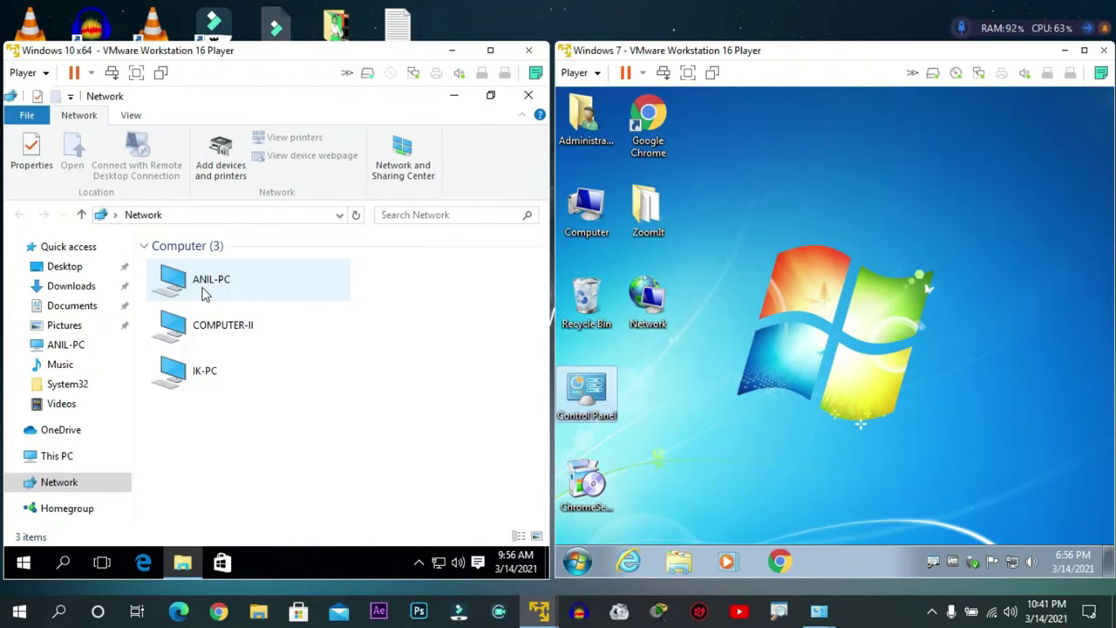
Open the host computer's network shares in the Windows 10 virtual machine and connect to its Canon G2010 series printer.
double_click(204, 295)
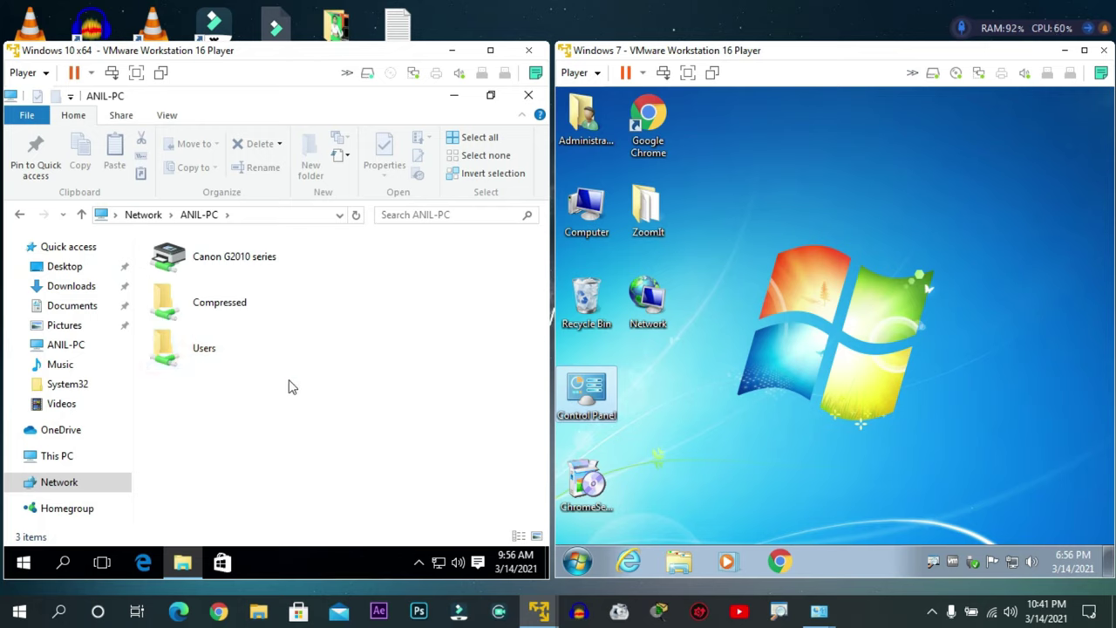
key(ctrl+1)
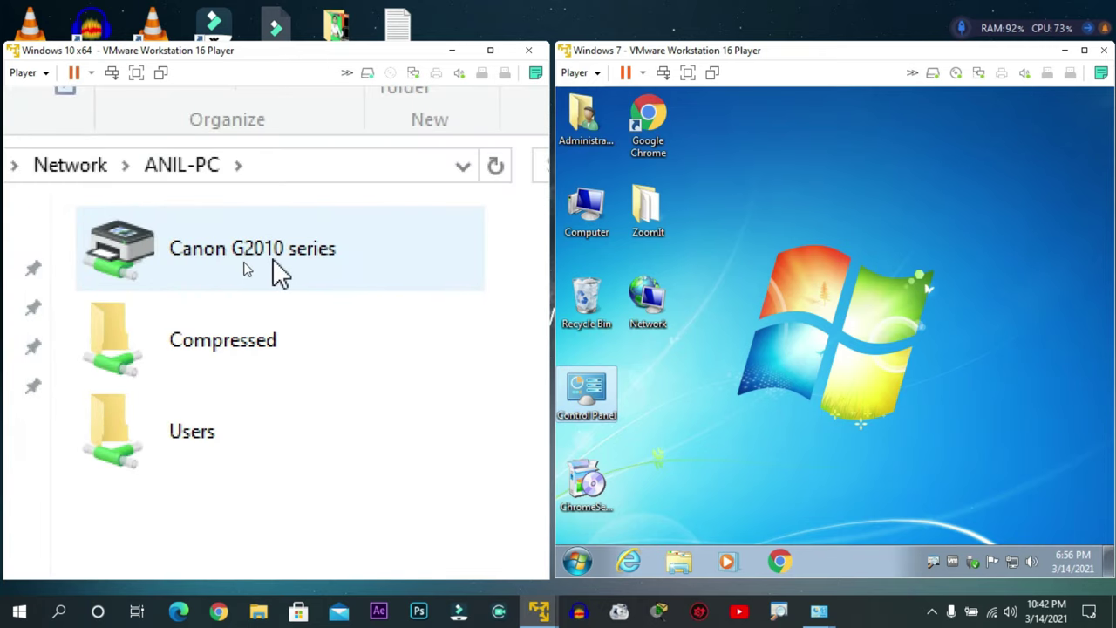
double_click(227, 274)
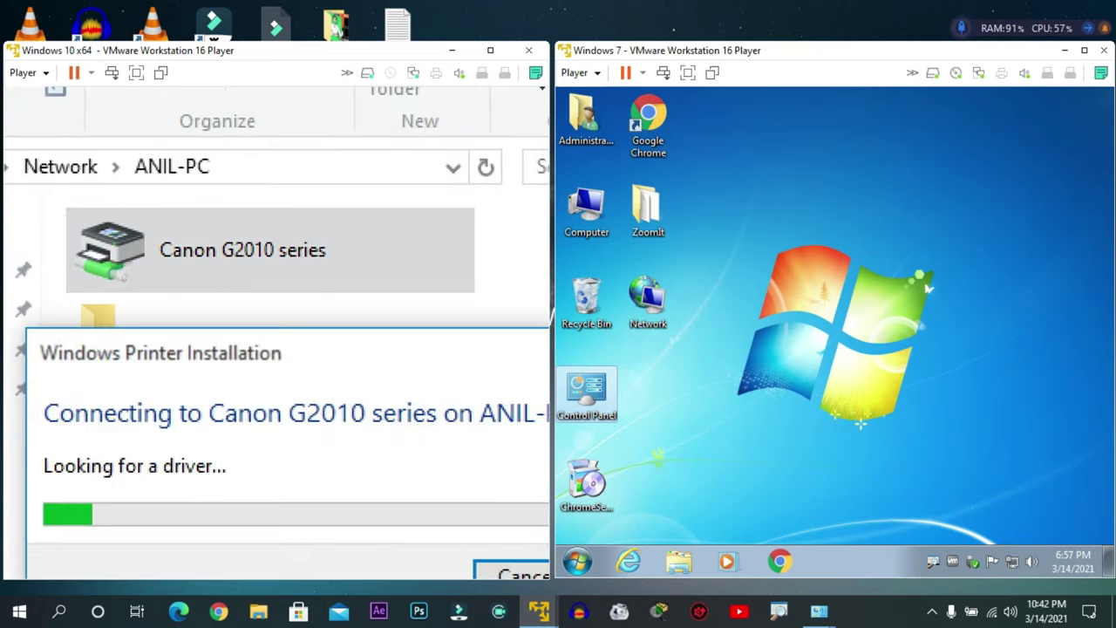
key(ctrl+1)
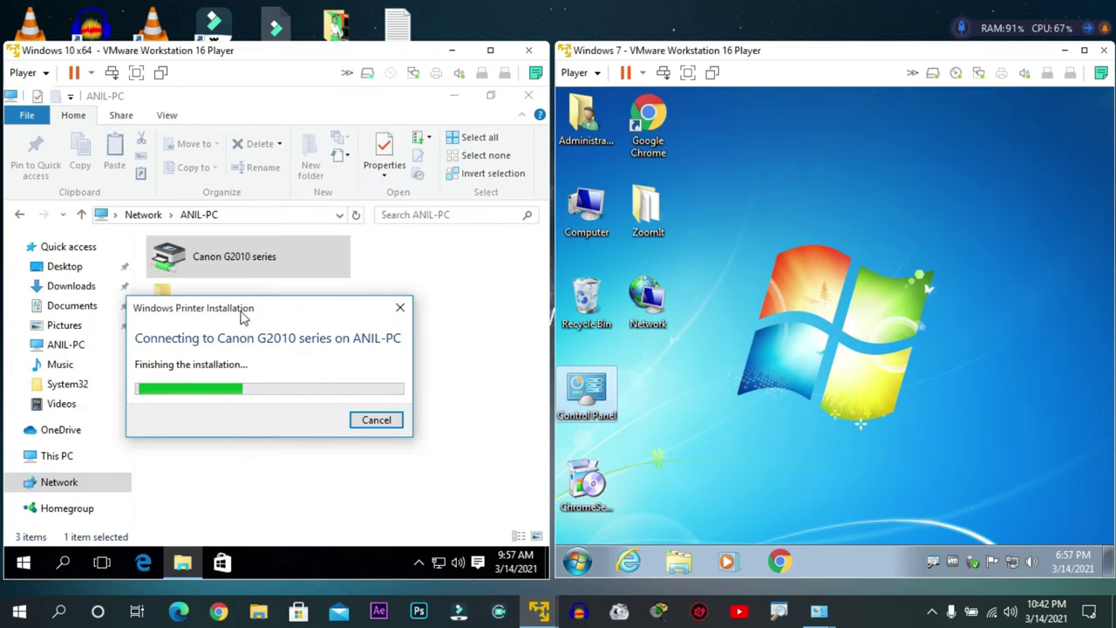
drag(242, 314, 300, 316)
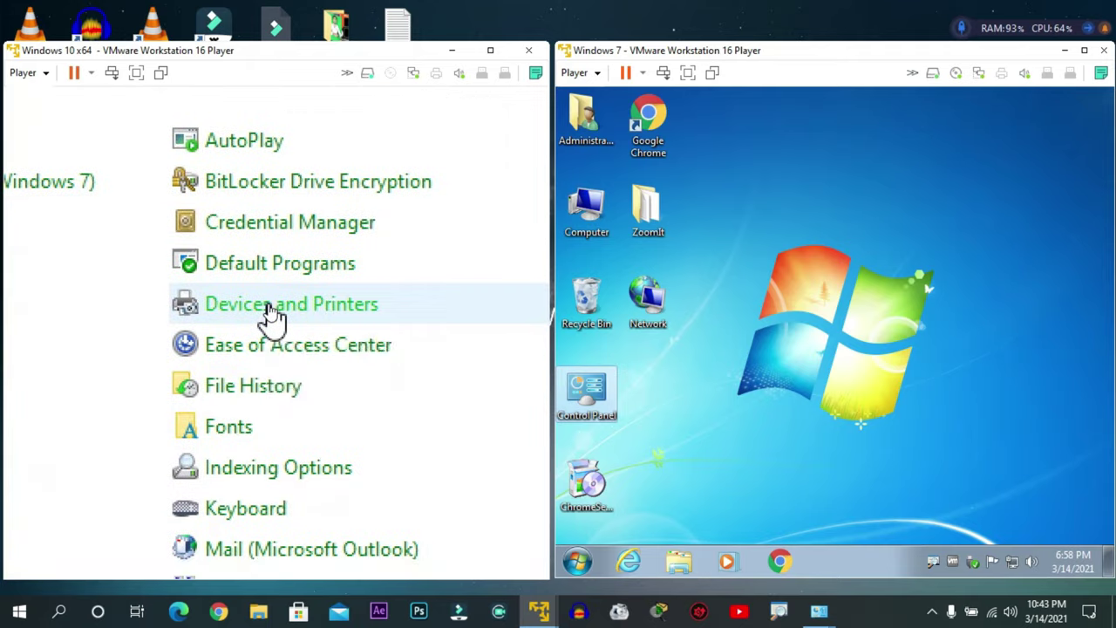
Examine the Printers section of Devices and Printers in the Windows 10 virtual machine.
click(249, 306)
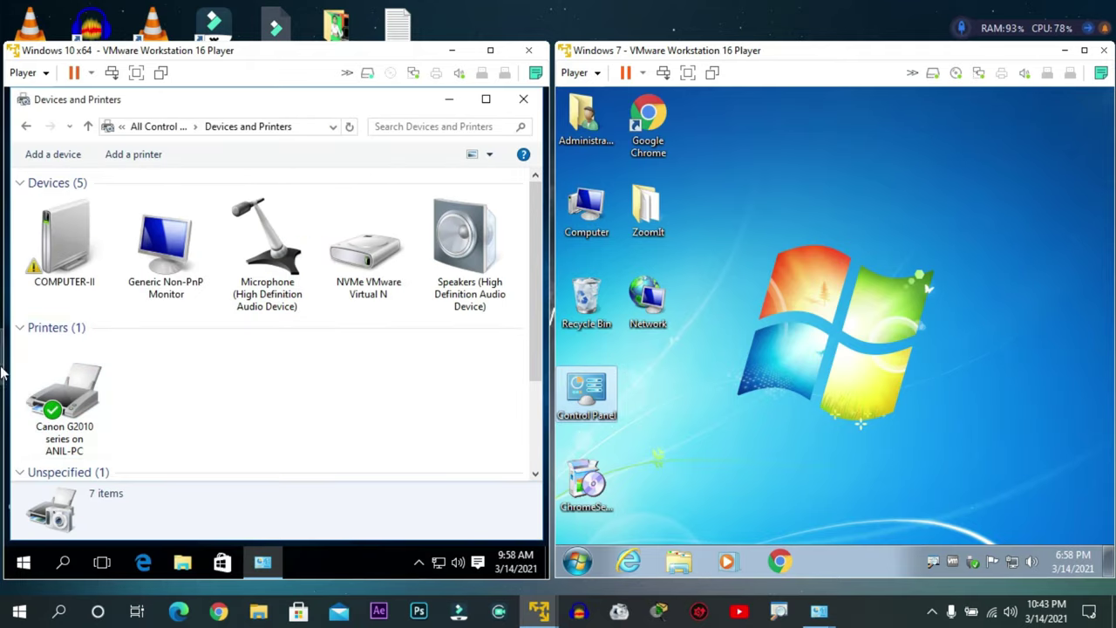
drag(16, 337, 109, 453)
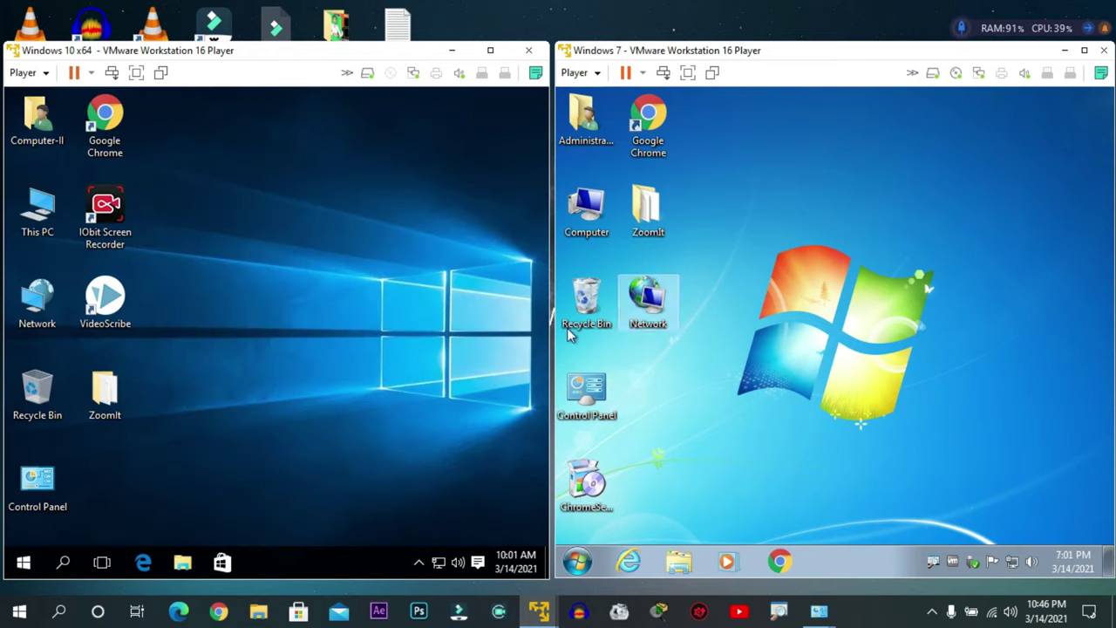
Open the host computer's network shares in the Windows 7 virtual machine and connect to its Canon G2010 series printer.
double_click(647, 301)
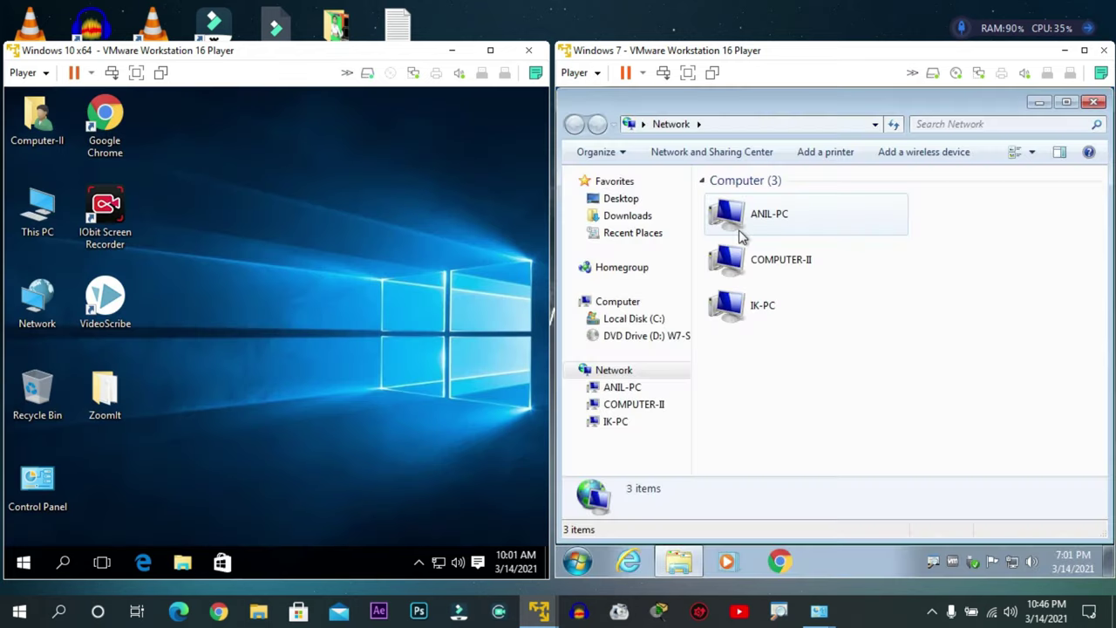
double_click(775, 223)
click(788, 200)
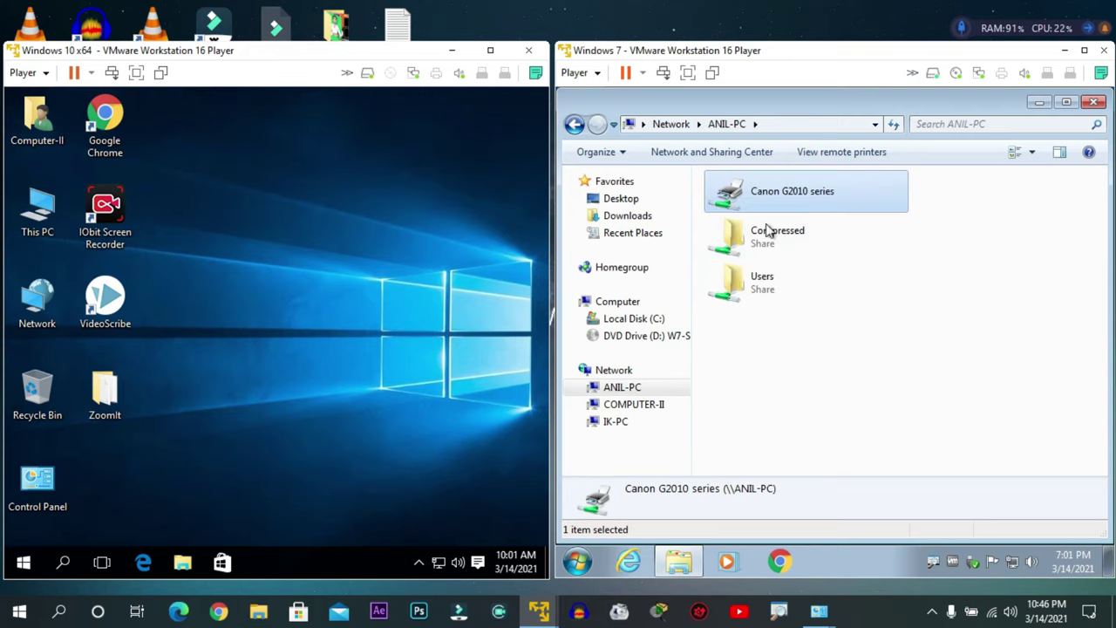
double_click(793, 203)
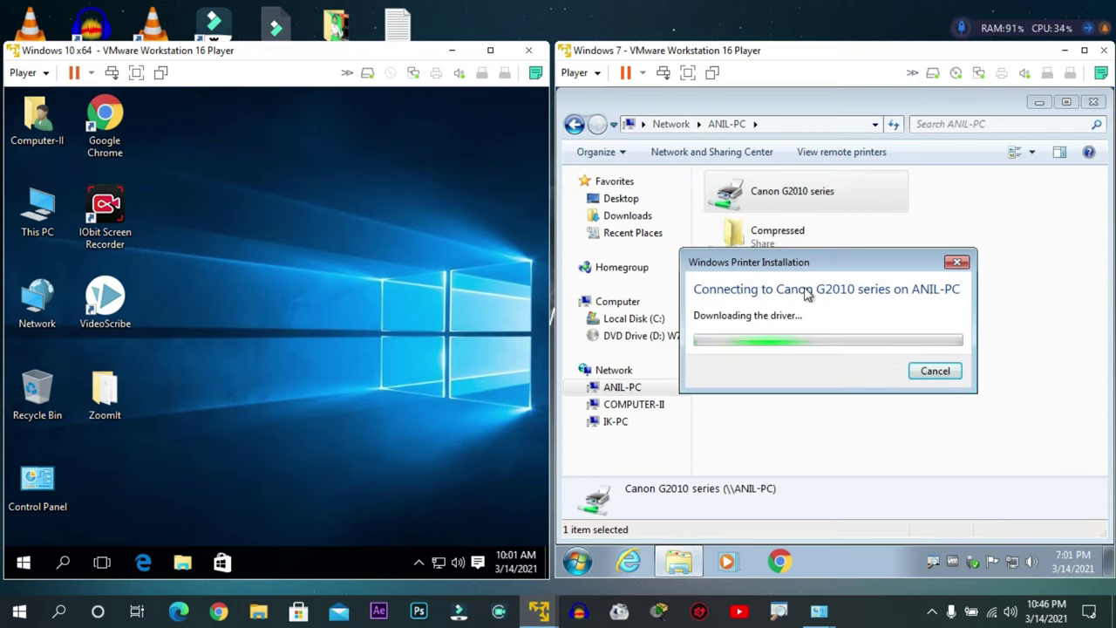